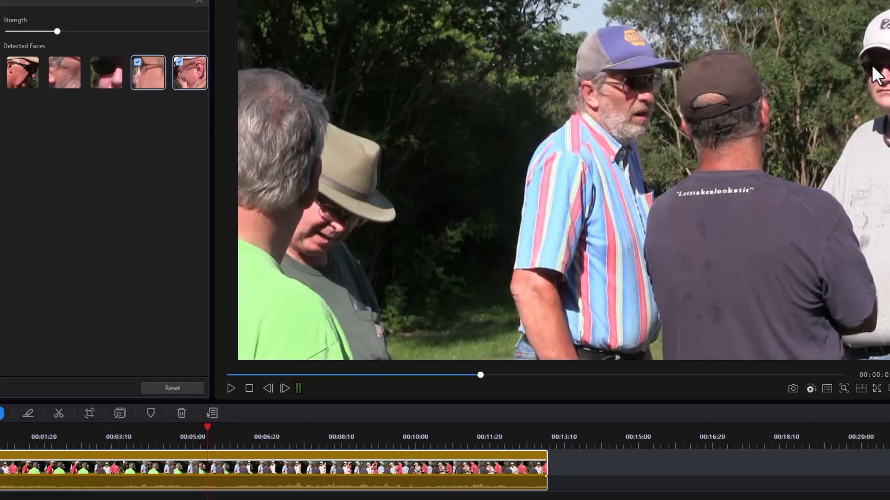
# Limit the face blur to the third and fifth detected faces in the outdoor group clip
pyautogui.moveTo(97, 65)
pyautogui.click(155, 72)
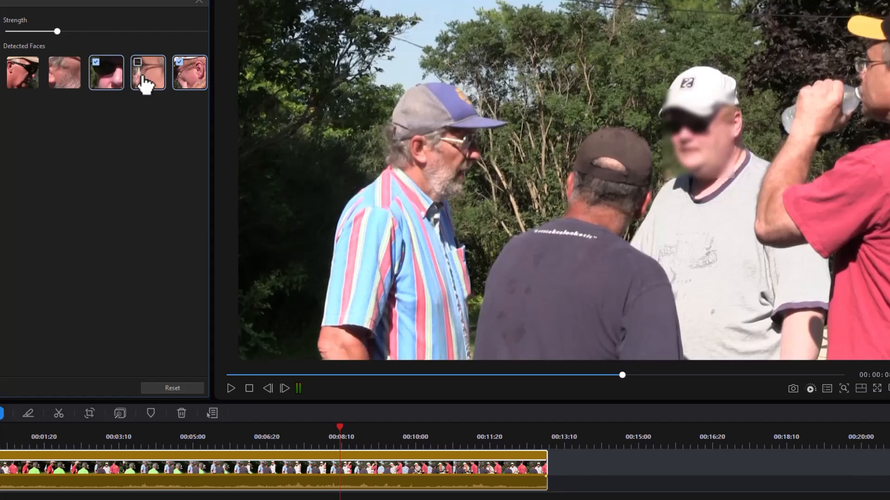
pyautogui.click(194, 76)
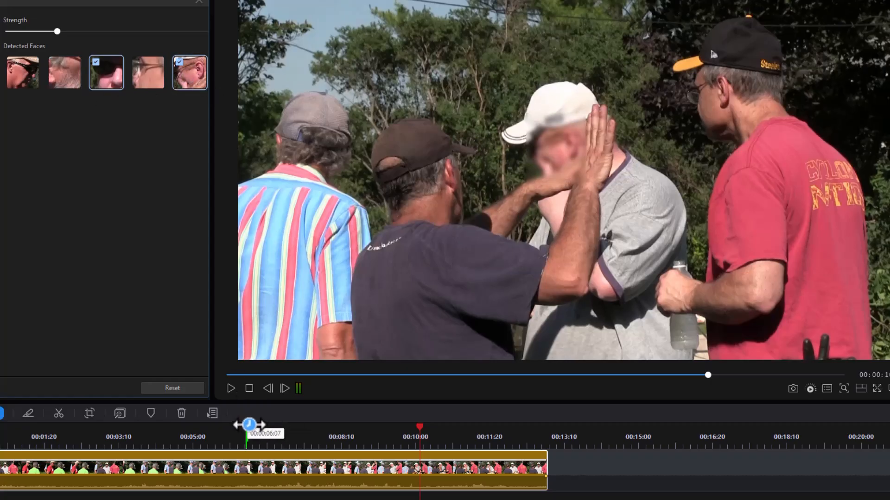
# Raise the face blur strength and preview the group clip from its start and at about 6 seconds
pyautogui.click(249, 388)
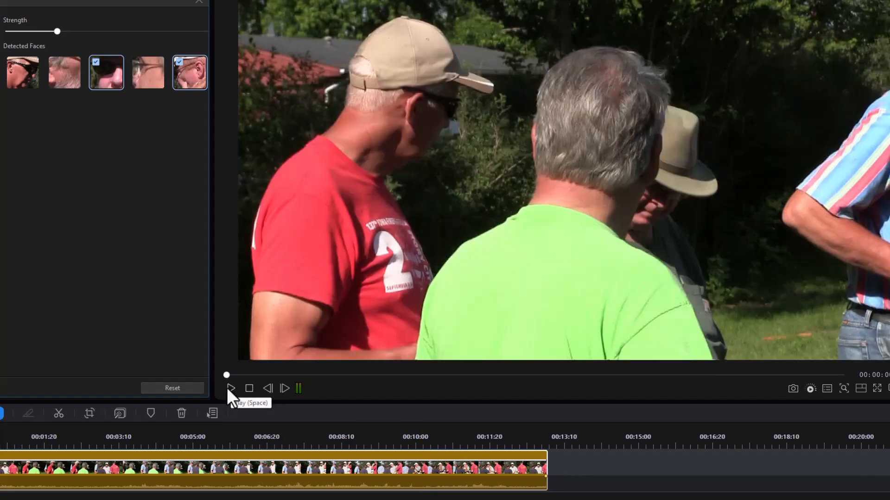
pyautogui.click(230, 387)
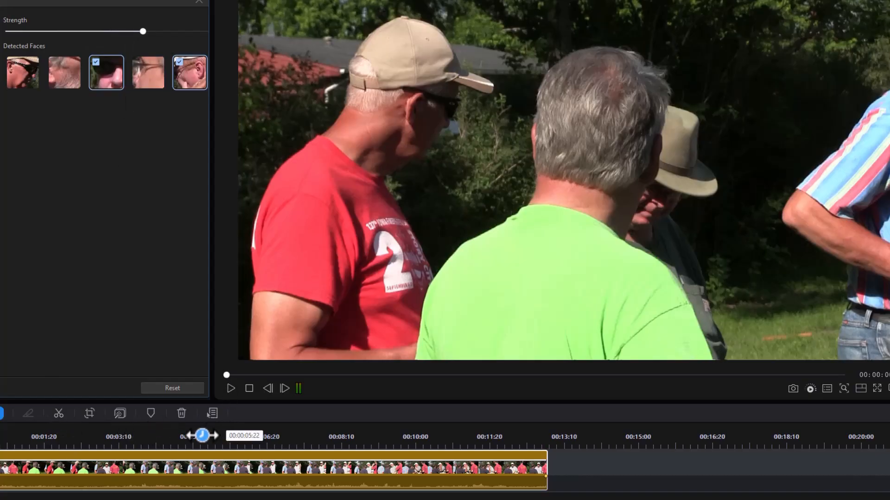
pyautogui.click(244, 436)
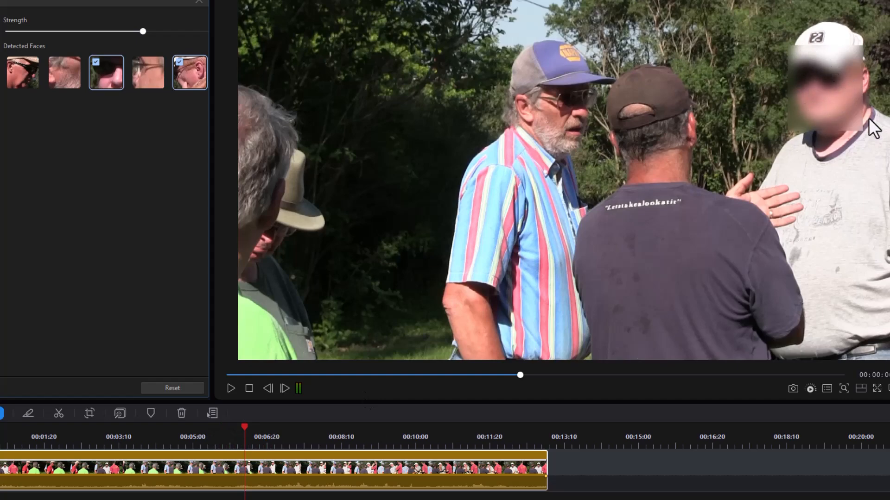
pyautogui.click(227, 388)
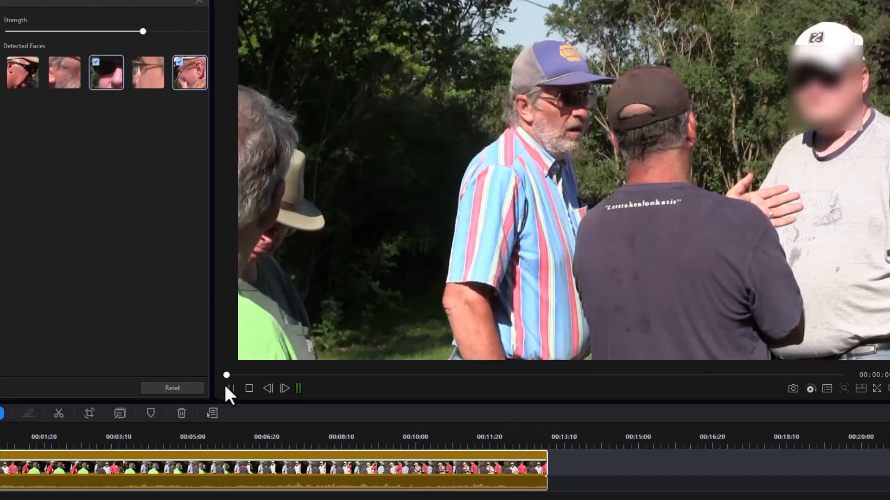
pyautogui.click(227, 388)
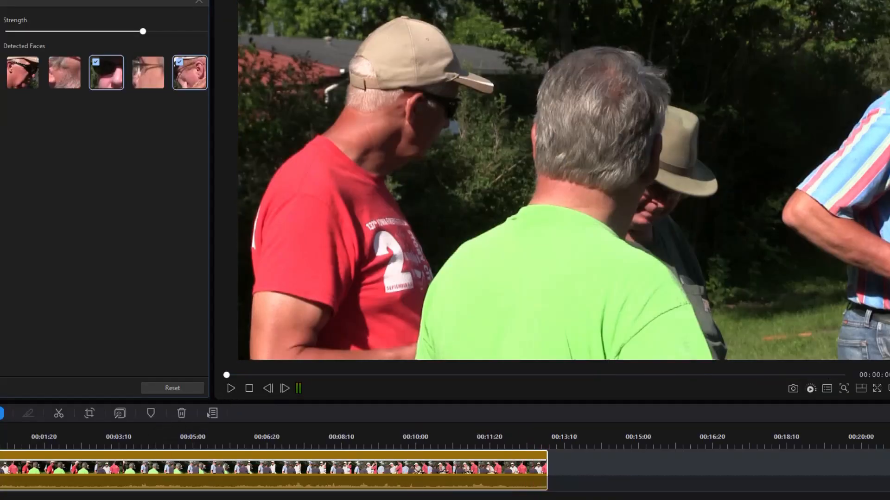
# Apply the Tiles face blur effect to the 1835169_coffeeDate_HD_Footage clip and play it back
pyautogui.hscroll(15, 304, 465)
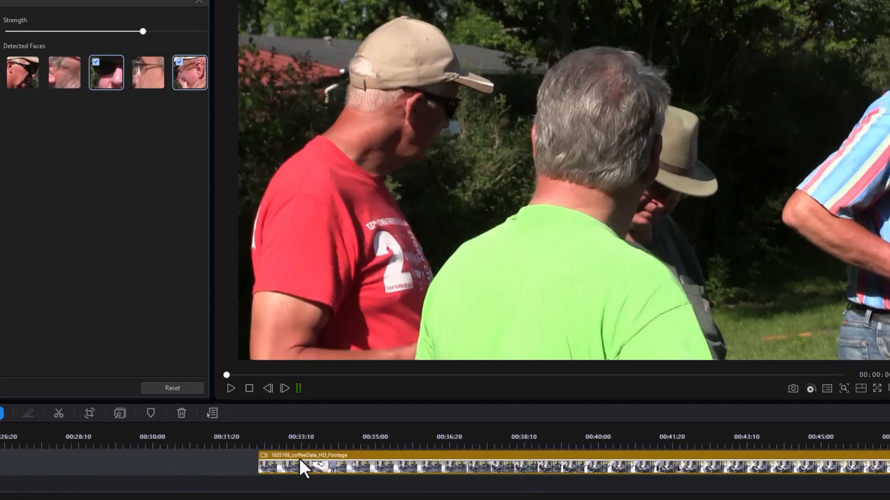
pyautogui.click(274, 438)
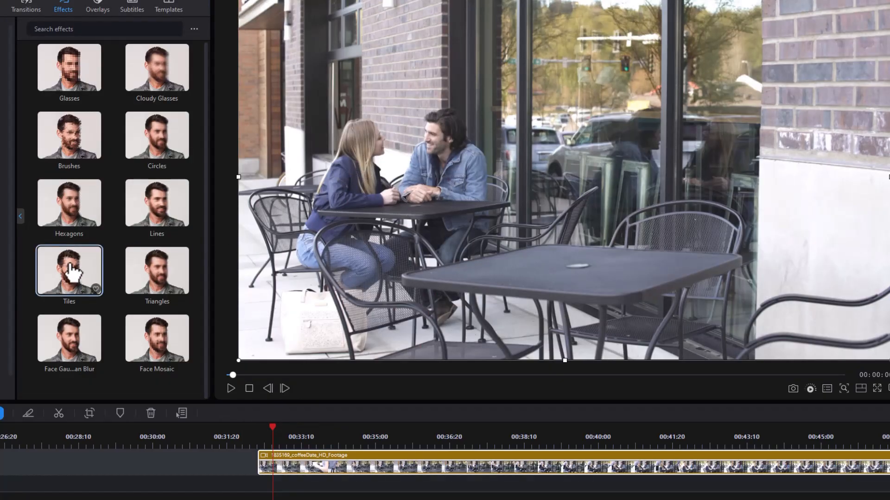
pyautogui.press('space')
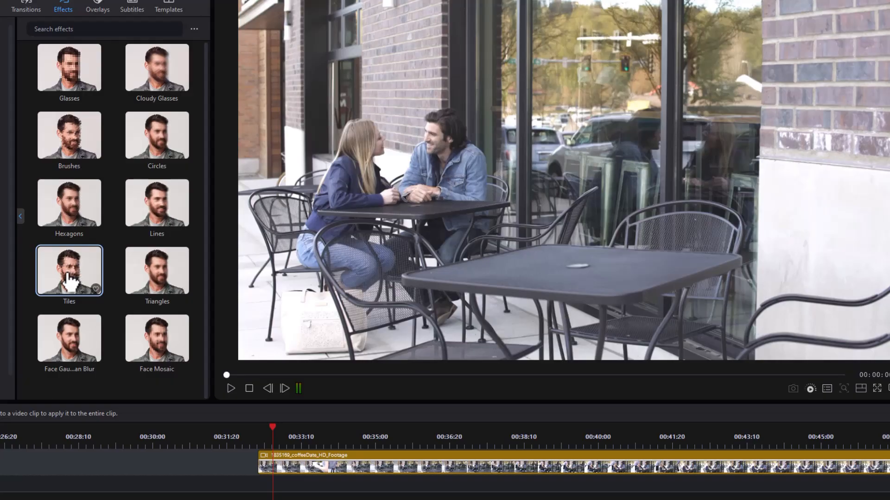
pyautogui.click(83, 278)
pyautogui.moveTo(69, 257); pyautogui.dragTo(282, 456)
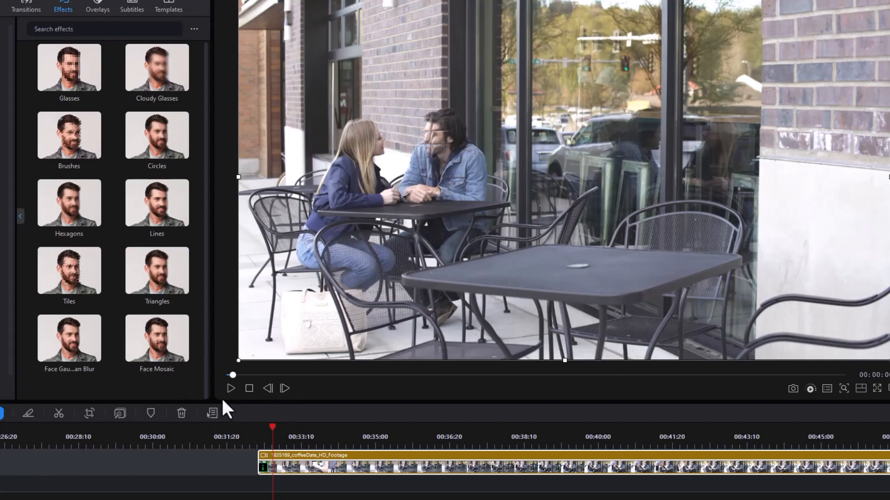
pyautogui.click(230, 388)
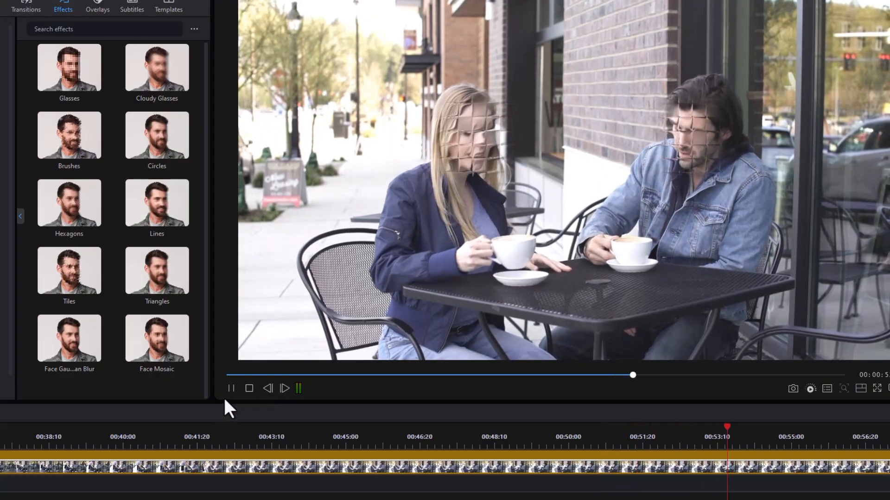
pyautogui.click(249, 389)
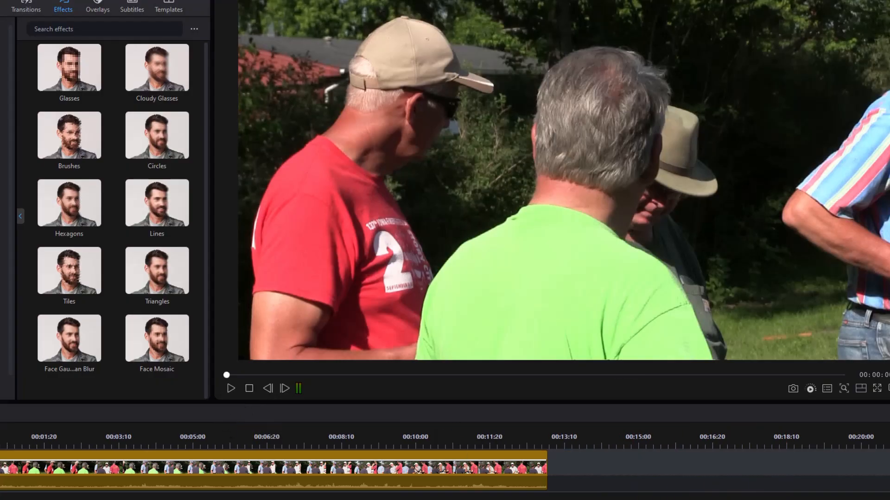
# Limit the Tiles effect to the man's face by deselecting the other detections, and remove the effect from the coffee date clip
pyautogui.hscroll(5, 445, 467)
pyautogui.moveTo(329, 469); pyautogui.dragTo(332, 469)
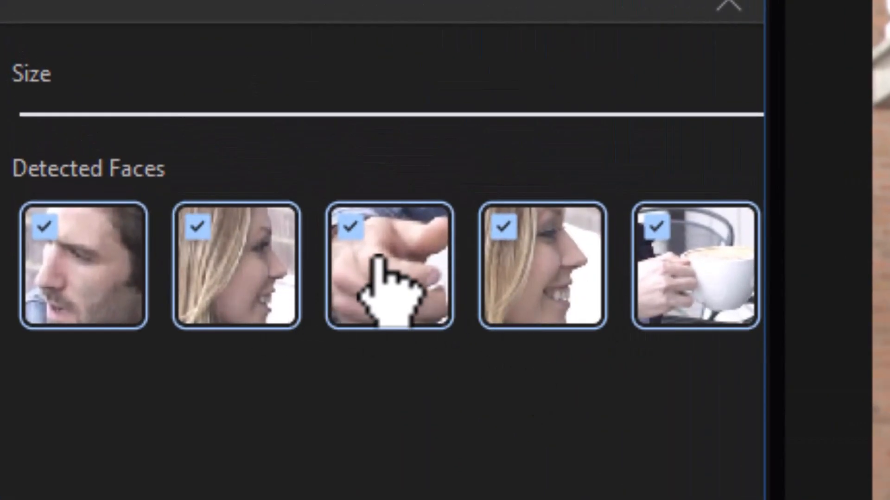
pyautogui.click(412, 267)
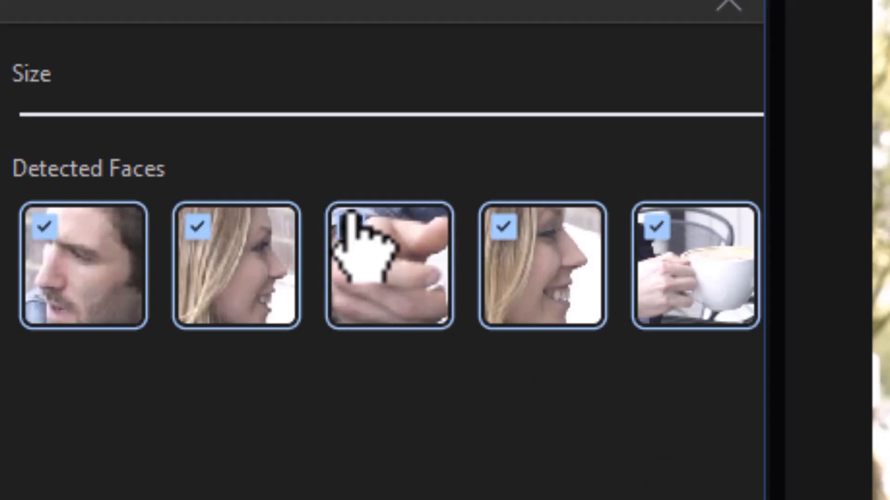
pyautogui.click(696, 274)
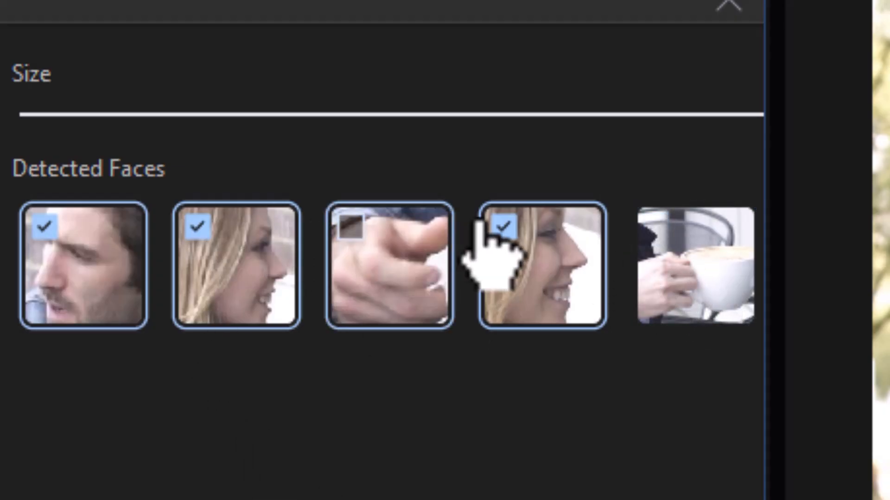
pyautogui.click(505, 226)
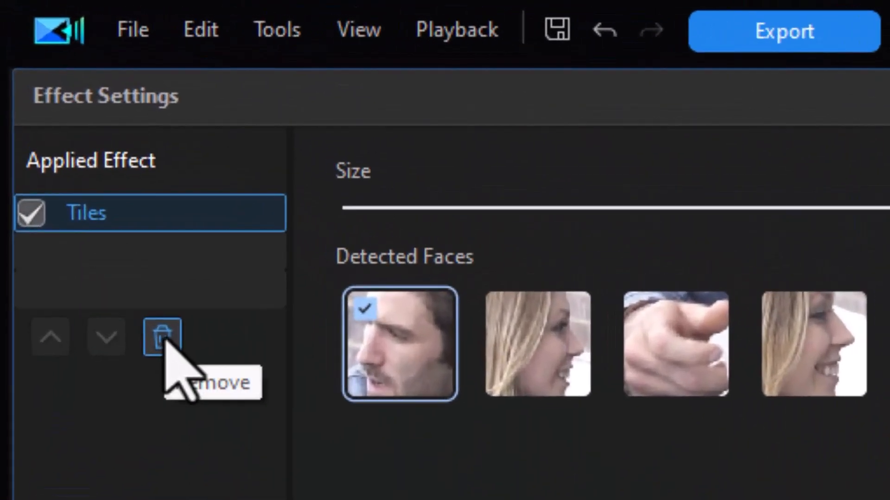
pyautogui.click(162, 341)
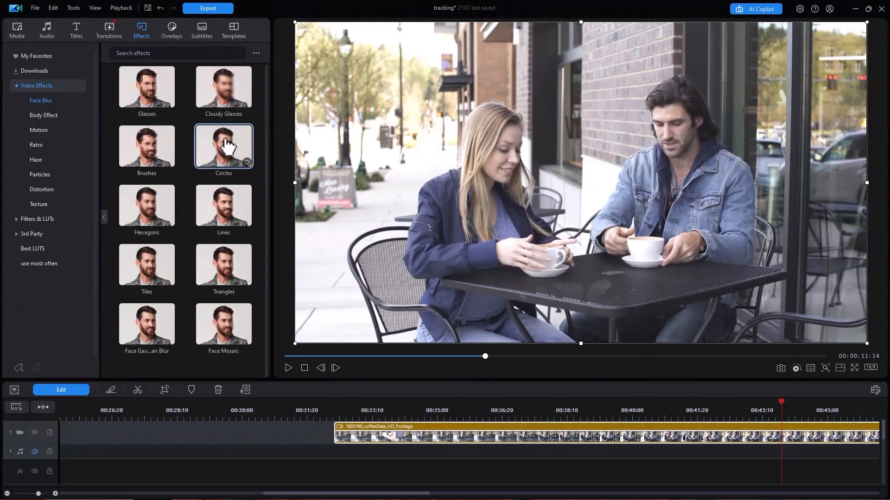
# Apply the Circles face blur effect to the coffee date clip and limit it to the woman's two detected faces
pyautogui.moveTo(224, 140)
pyautogui.mouseDown()
pyautogui.moveTo(363, 414)
pyautogui.moveTo(358, 430)
pyautogui.mouseUp()
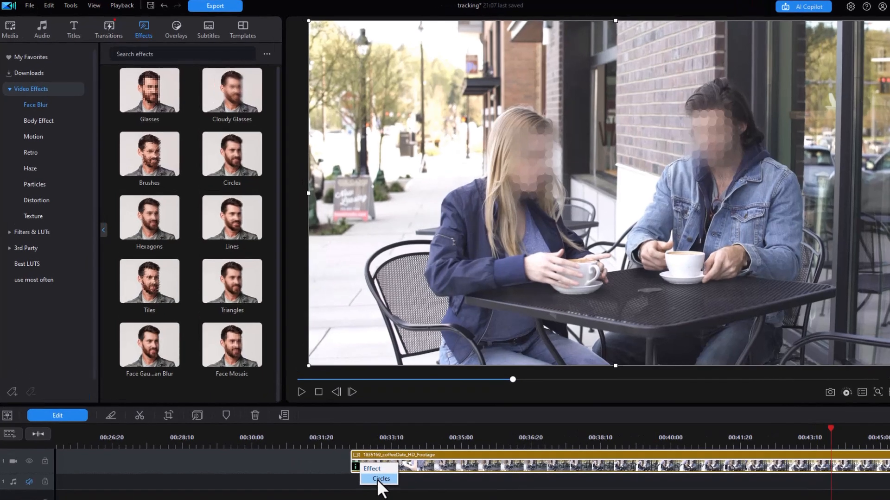
pyautogui.click(357, 449)
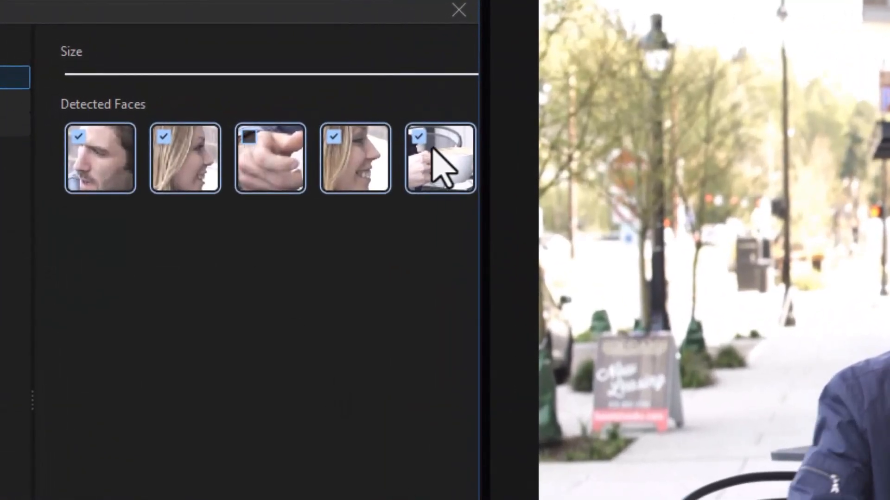
pyautogui.click(418, 137)
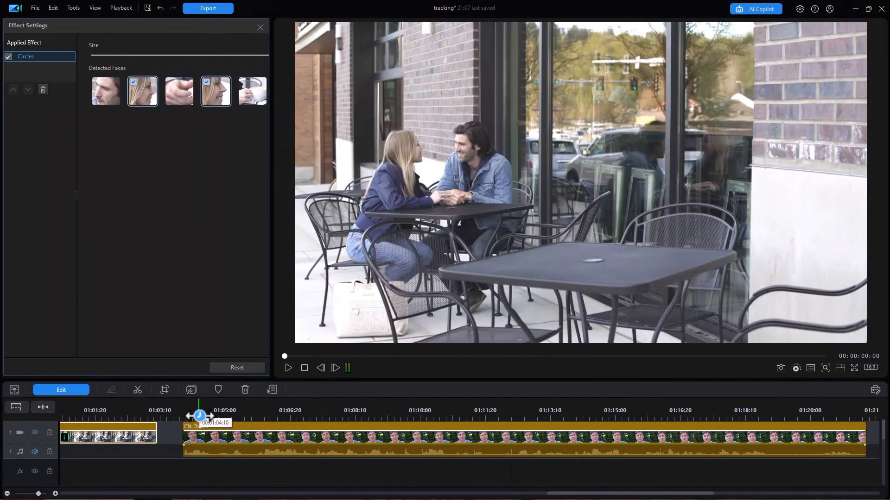
# Apply the Brushes face blur effect to the Thanks clip
pyautogui.click(198, 416)
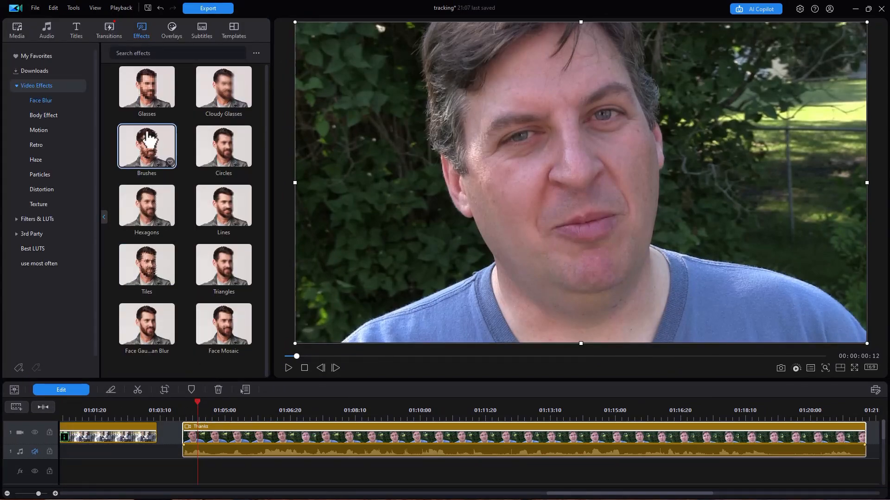
pyautogui.moveTo(208, 429); pyautogui.dragTo(208, 430)
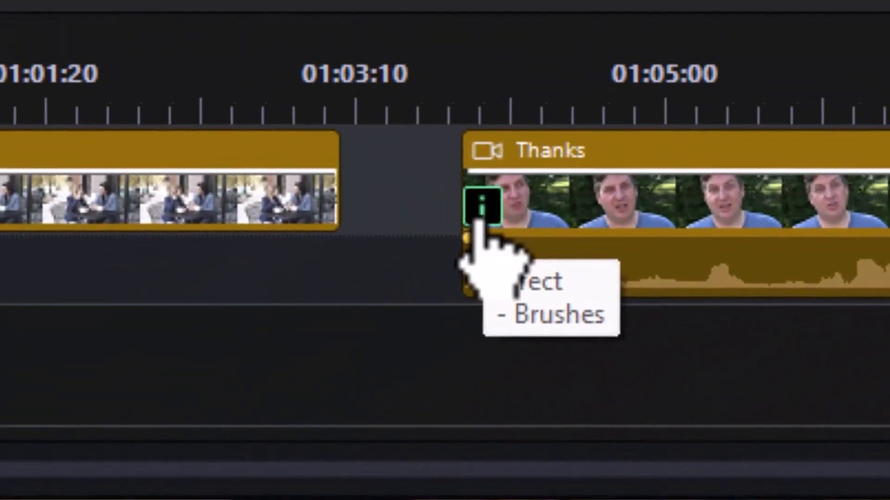
# Raise the strength of the Brushes effect on the Thanks clip and play the clip to check the result
pyautogui.click(485, 207)
pyautogui.click(583, 262)
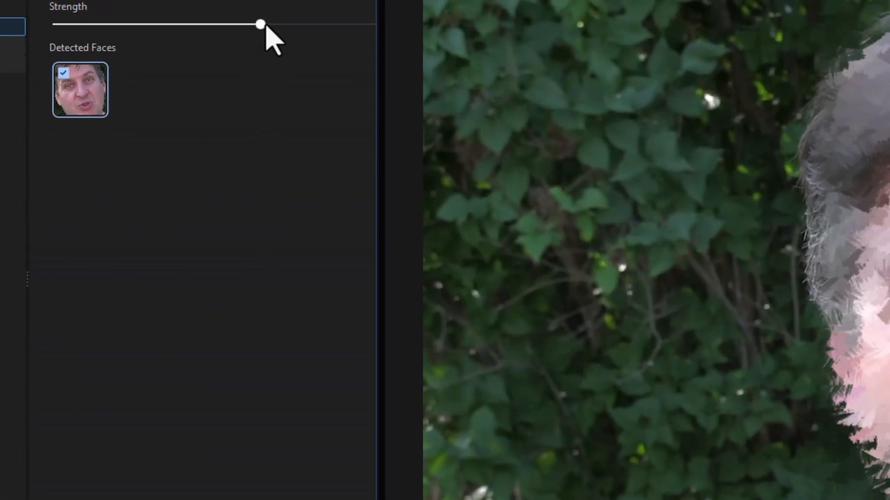
pyautogui.moveTo(119, 48); pyautogui.dragTo(28, 51)
pyautogui.moveTo(195, 64)
pyautogui.mouseDown()
pyautogui.moveTo(357, 55)
pyautogui.moveTo(312, 65)
pyautogui.mouseUp()
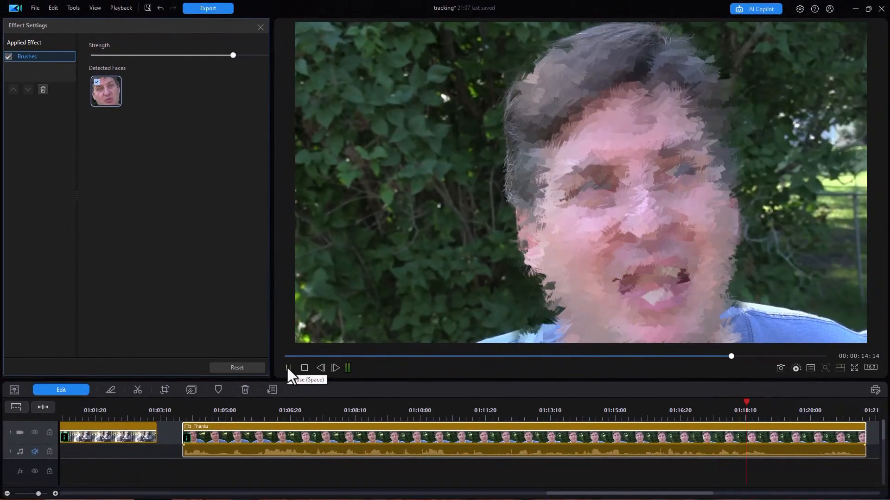
pyautogui.click(289, 368)
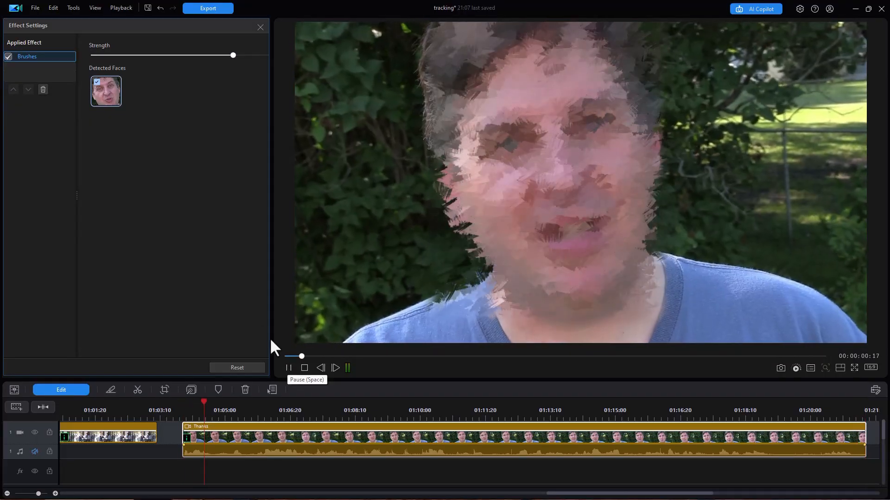
pyautogui.press('space')
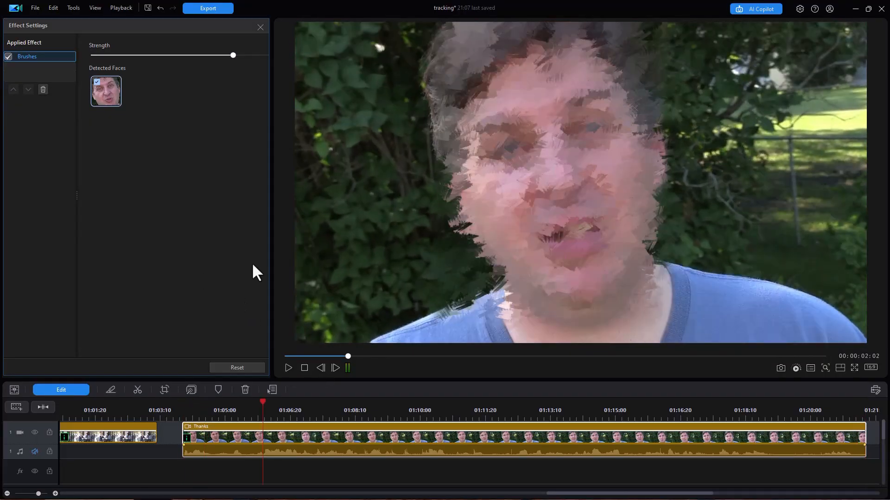